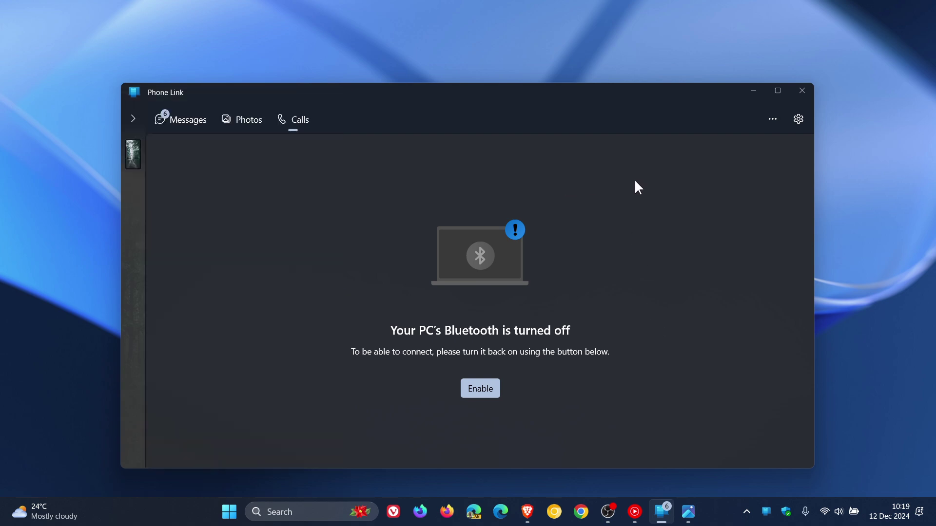
Step: Open Phone Link's More options menu to reach the What's new page on file sharing
{"action": "left_click", "coordinate": [774, 118]}
{"action": "left_click", "coordinate": [744, 152]}
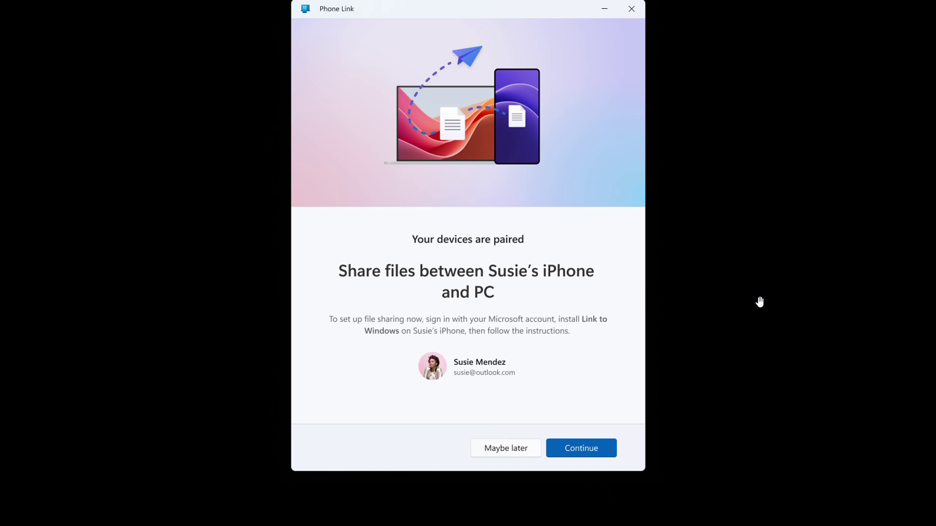
Step: Close the example image and bring up the Windows Insider Blog post's requirements list
{"action": "left_click", "coordinate": [861, 13]}
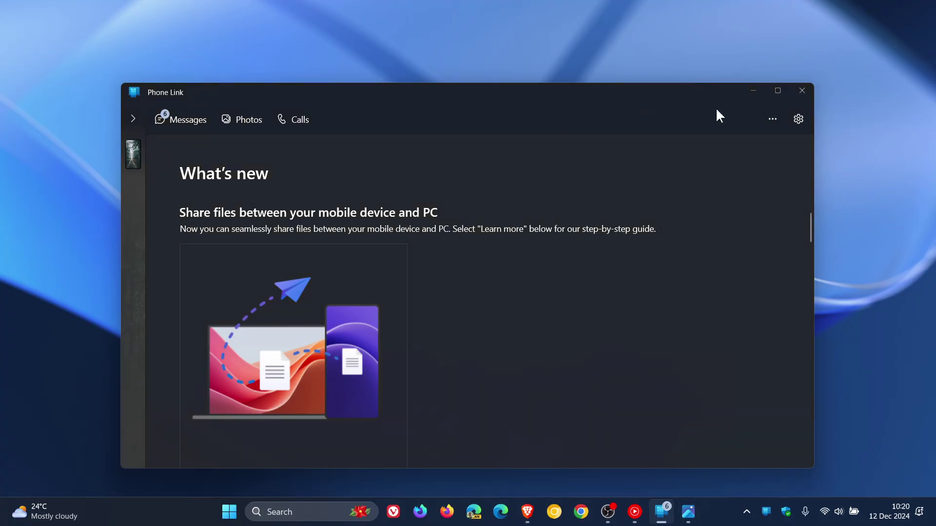
{"action": "left_click", "coordinate": [526, 513]}
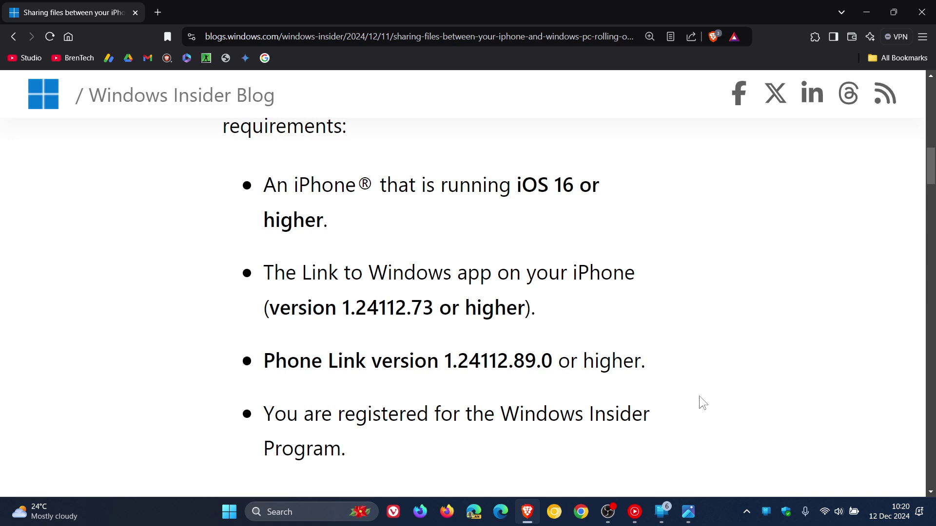
Step: Minimize the Brave browser to leave the Windows Insider Blog post
{"action": "left_click", "coordinate": [867, 13]}
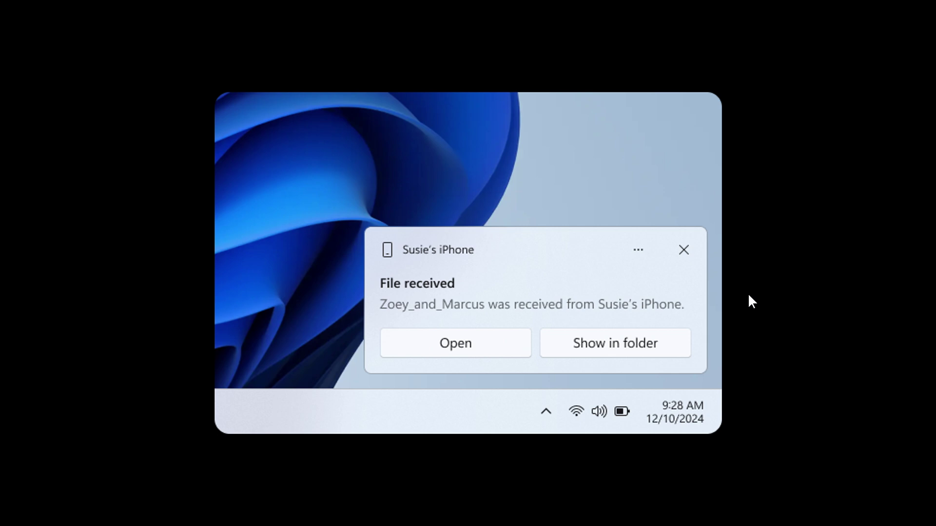
{"action": "mouse_move", "coordinate": [468, 15]}
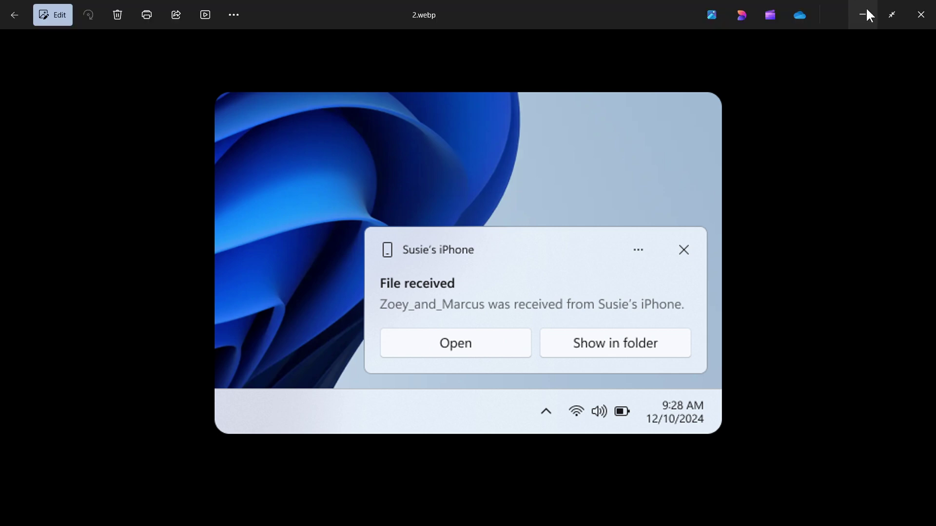
Step: Close the Photos viewer and minimize Phone Link, leaving the empty desktop
{"action": "left_click", "coordinate": [865, 8]}
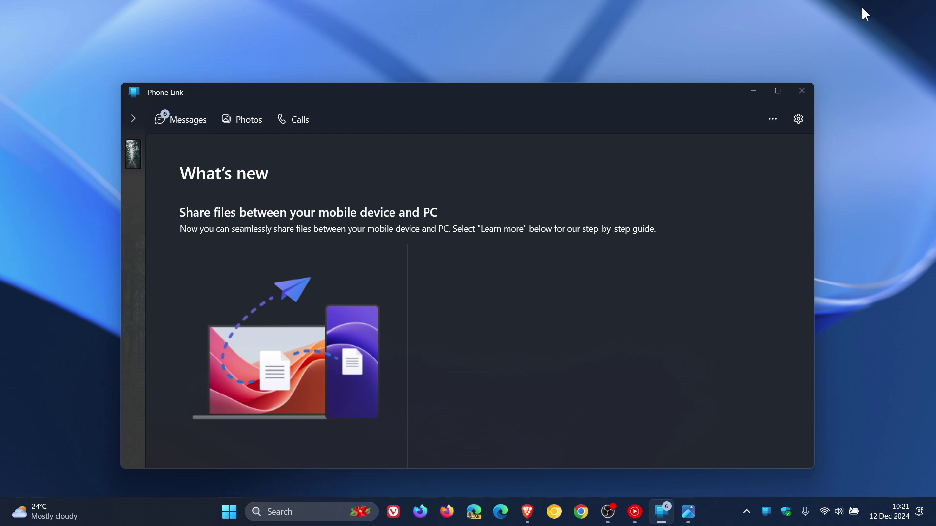
{"action": "left_click", "coordinate": [753, 90]}
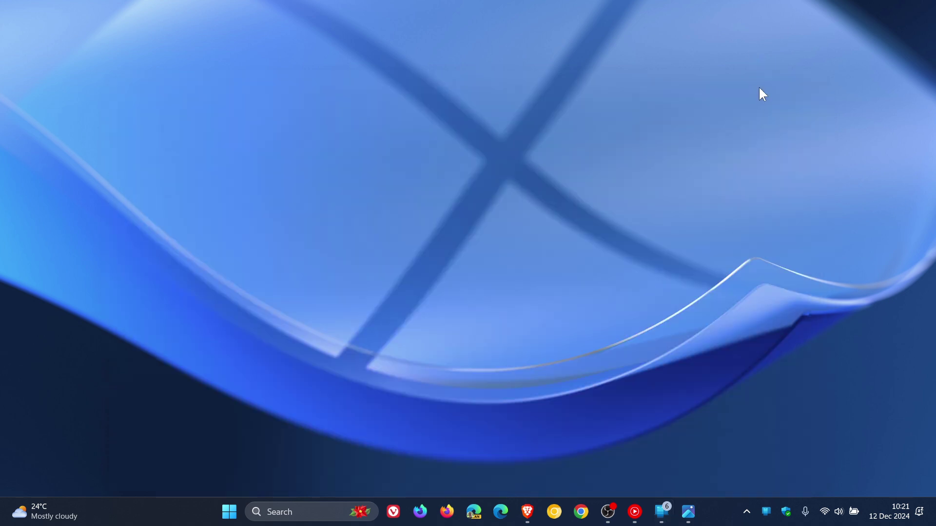